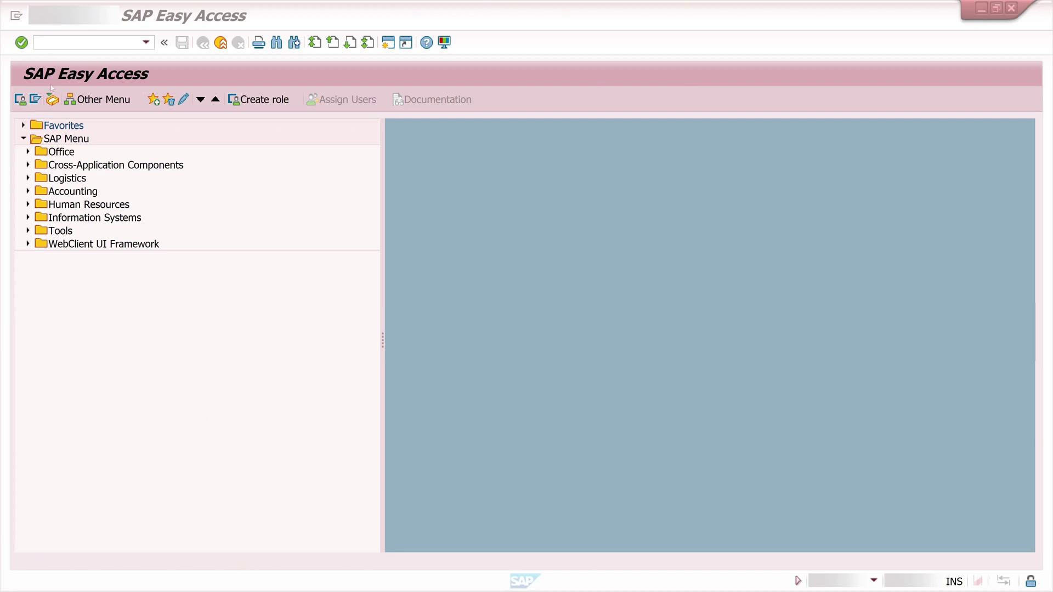
- Run transaction /nspro to reach the Customizing: Execute Project screen
type("/nspro")
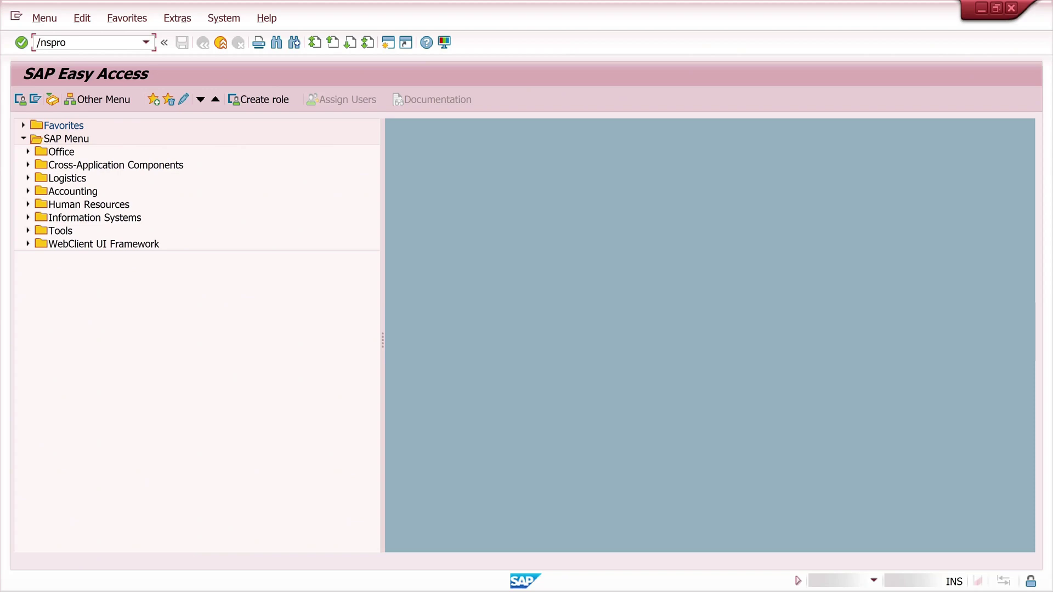
key("Return")
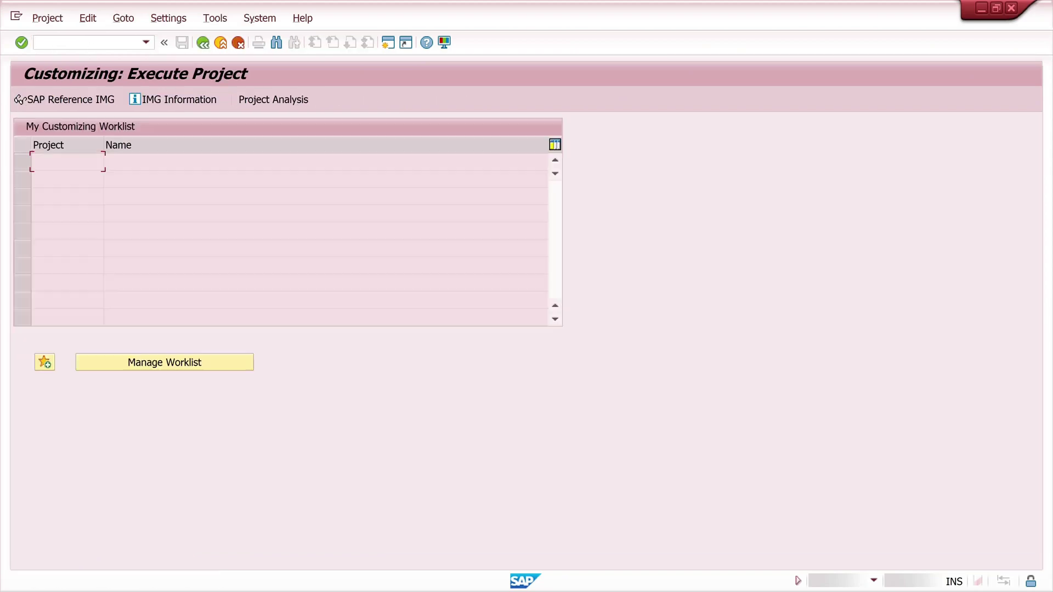
- Search the SAP Reference IMG for 'roles' and run Maintain Roles
left_click(82, 103)
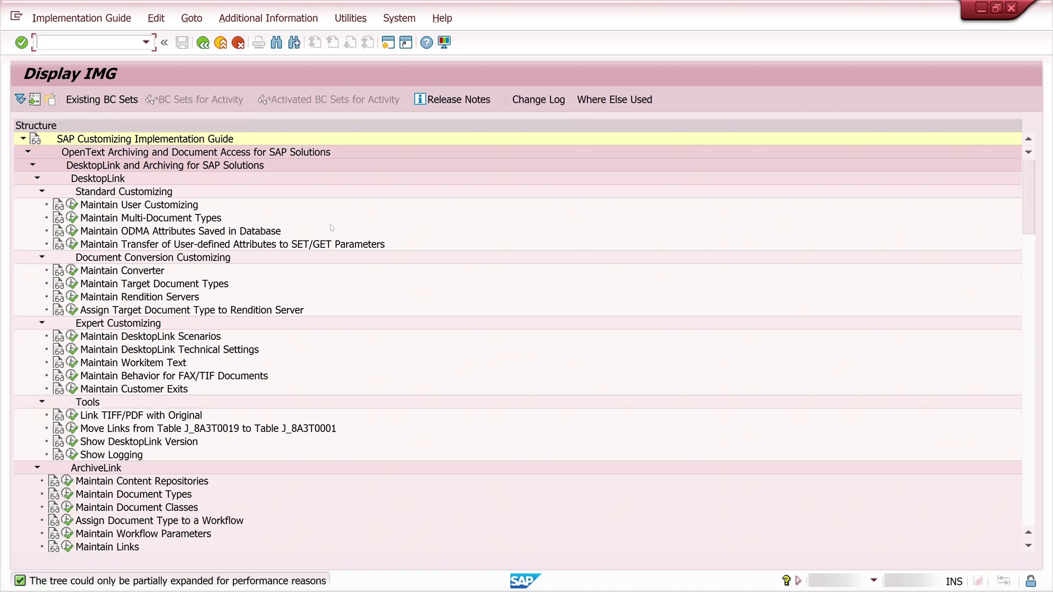
key("ctrl+f")
type("rol")
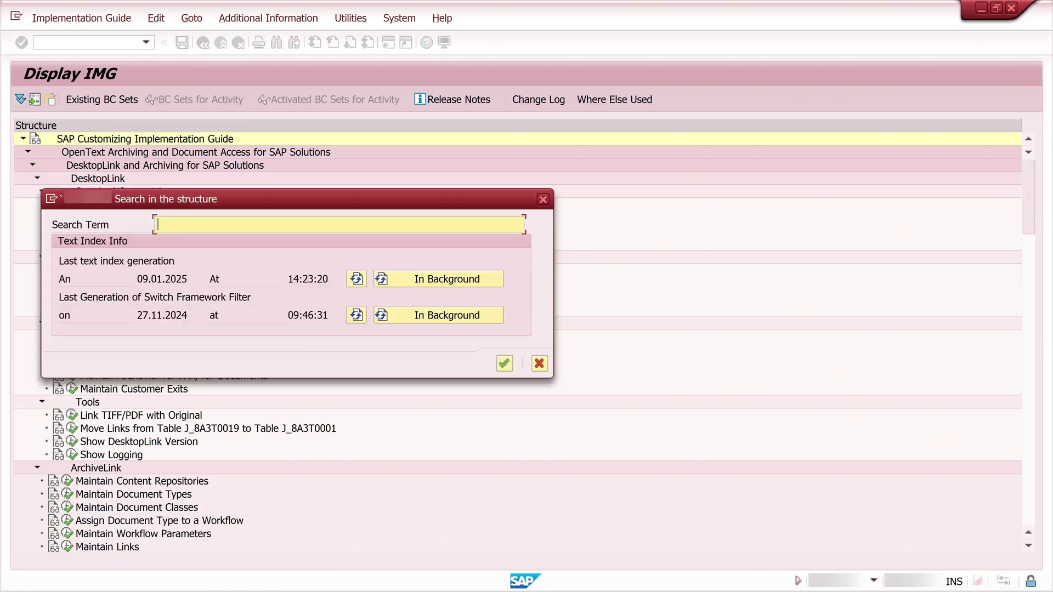
type("es")
key("Return")
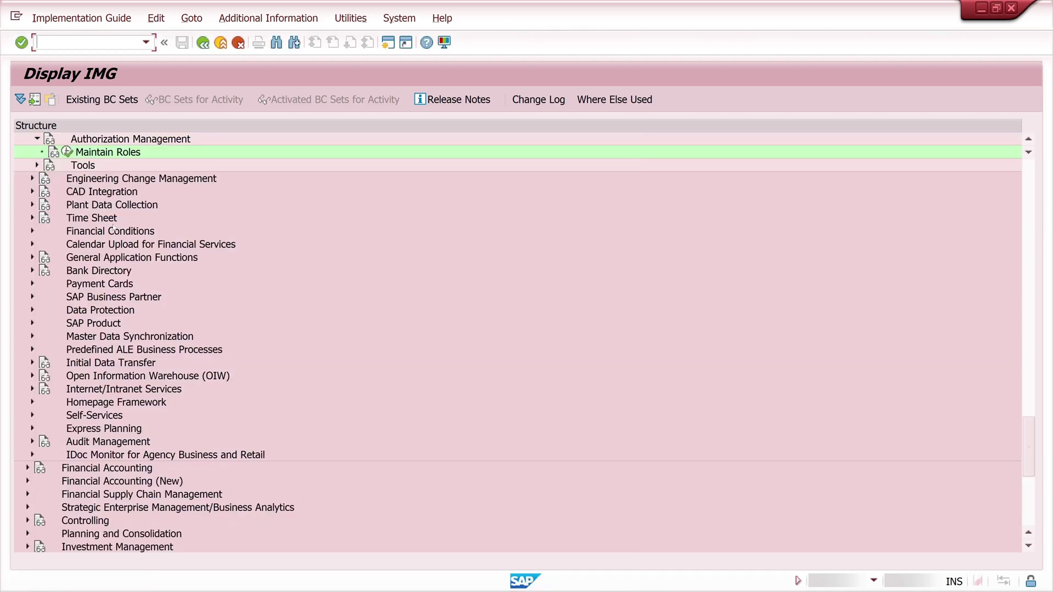
left_click(67, 152)
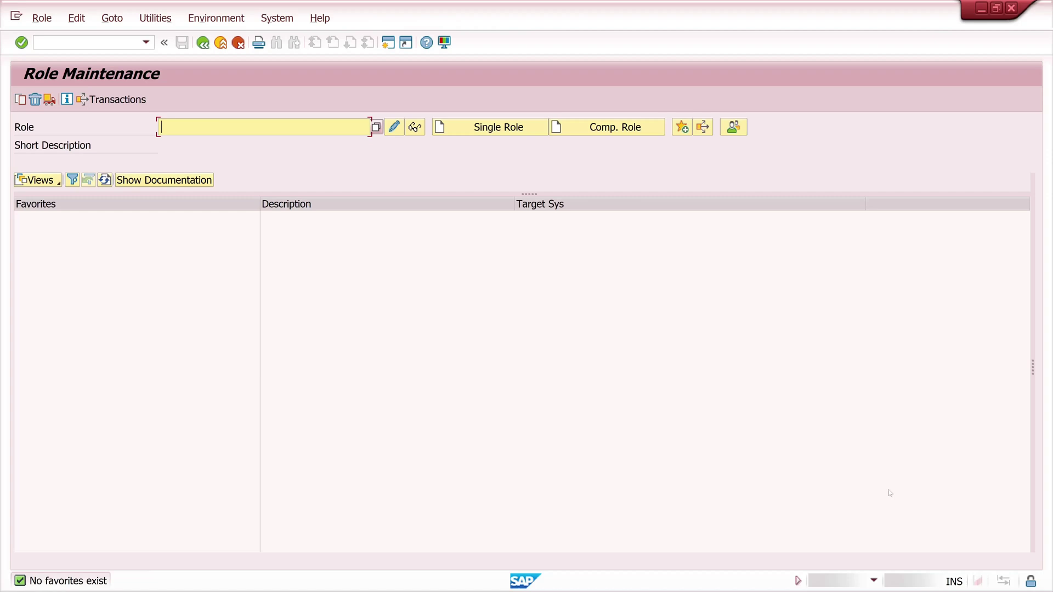
- Check system information showing transaction PFCG, then return to Customizing with /nspro
left_click(872, 581)
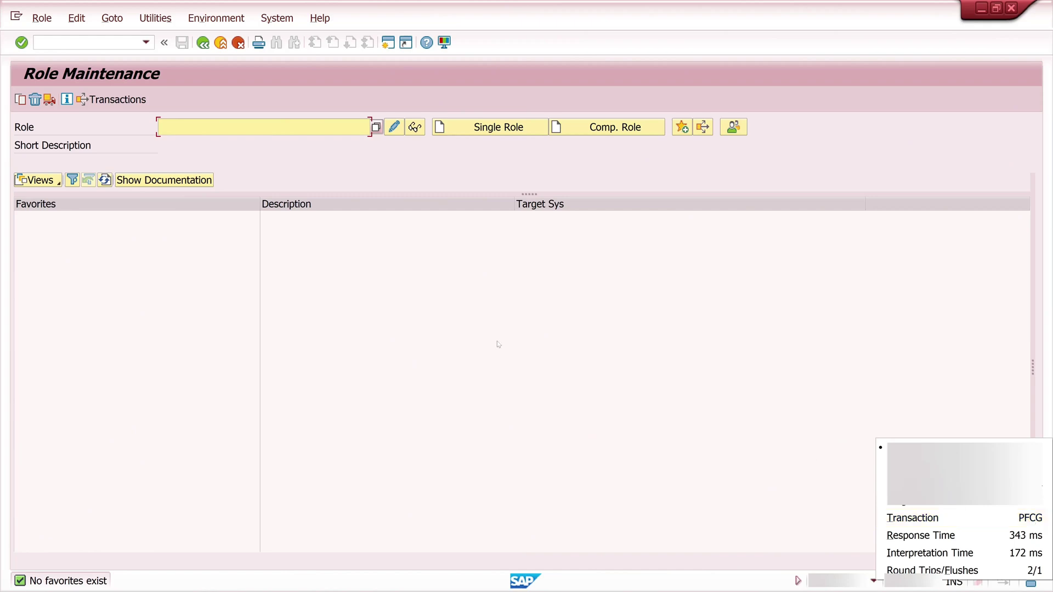
left_click(1032, 520)
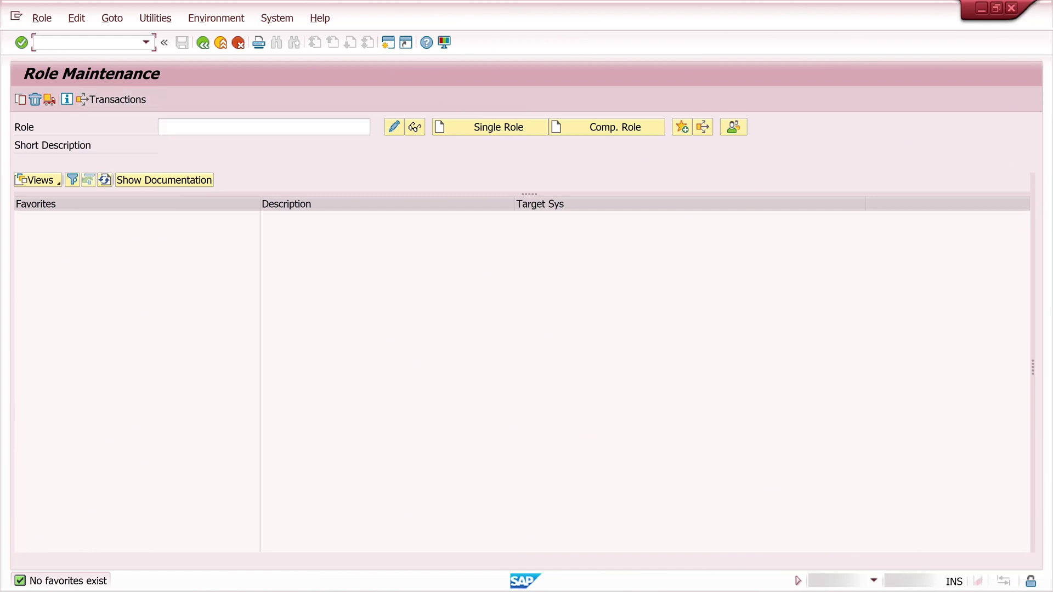
type("/nspro")
key("Return")
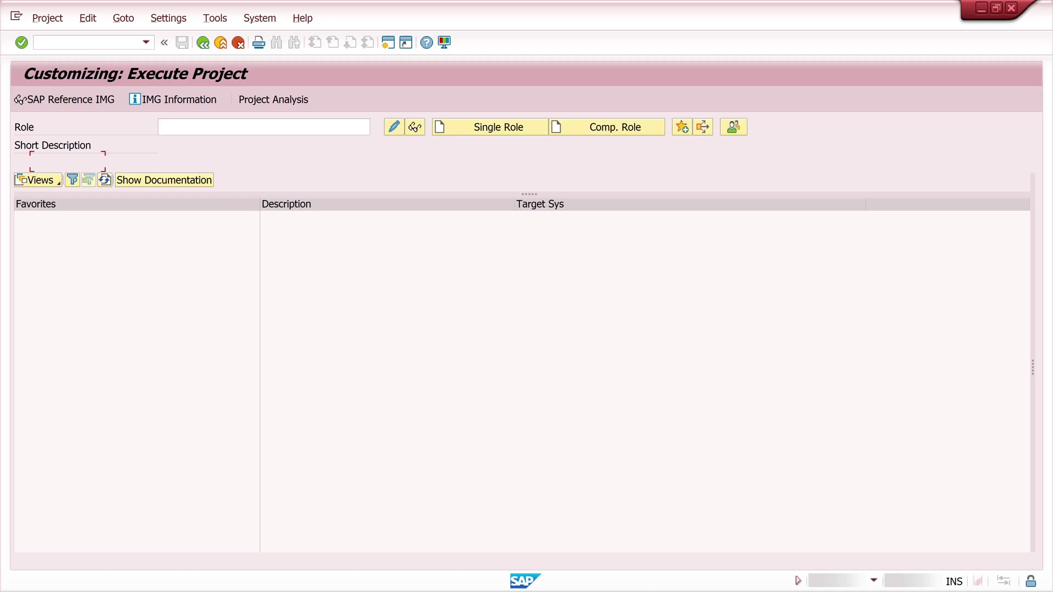
- Search the SAP Reference IMG for 'purchasing grou' and run Create Purchasing Groups
left_click(60, 98)
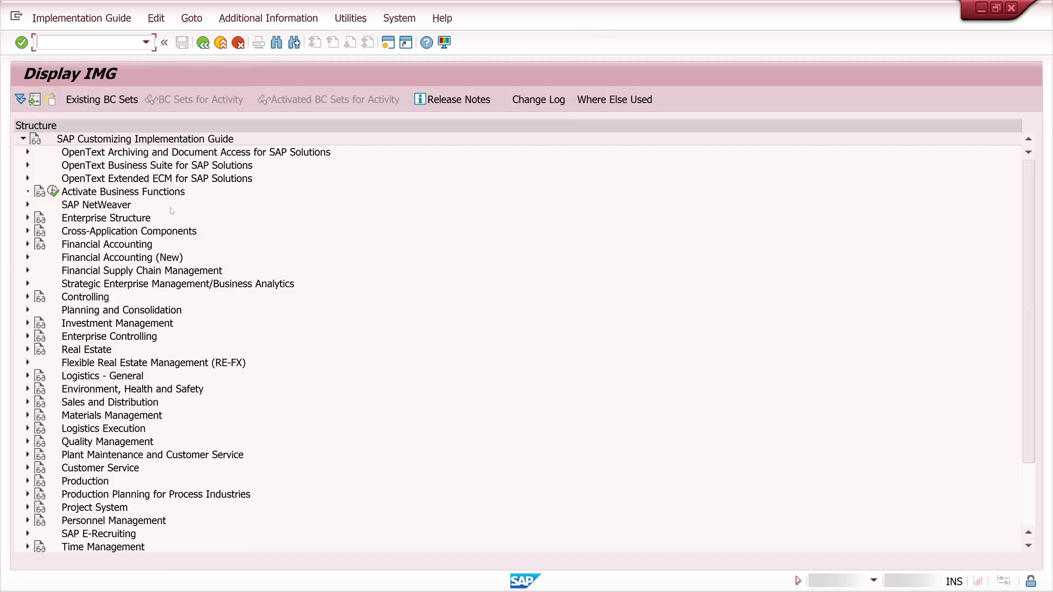
key("ctrl+f")
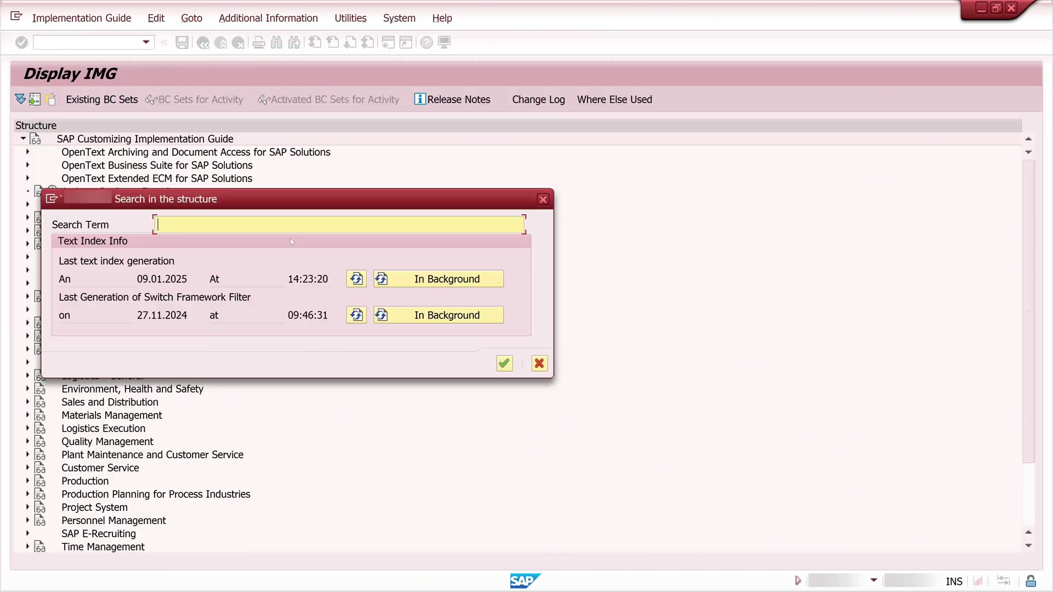
type("purchasing groups")
key("Return")
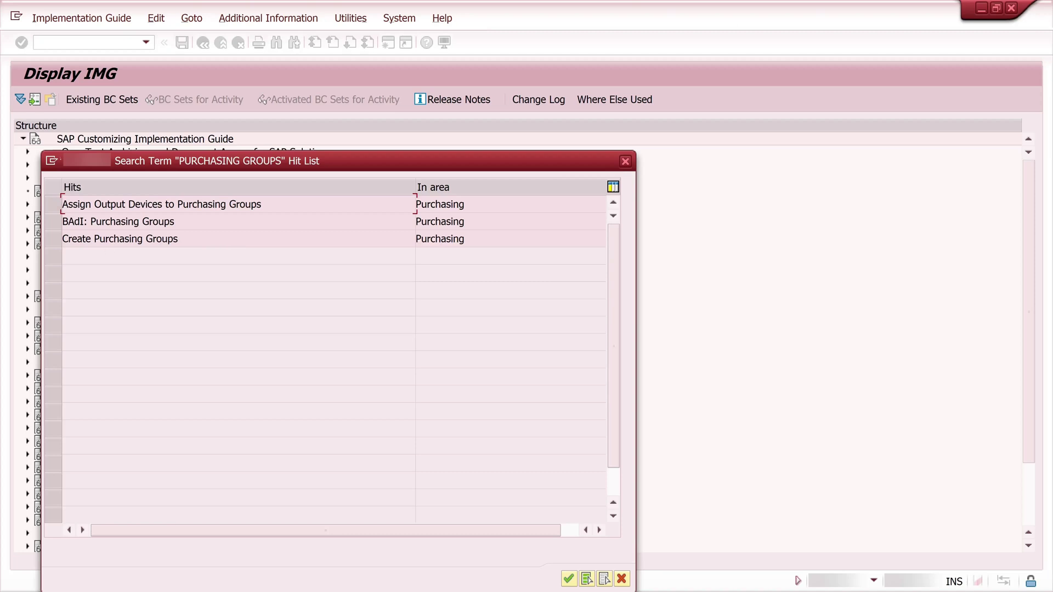
left_click(125, 240)
double_click(124, 240)
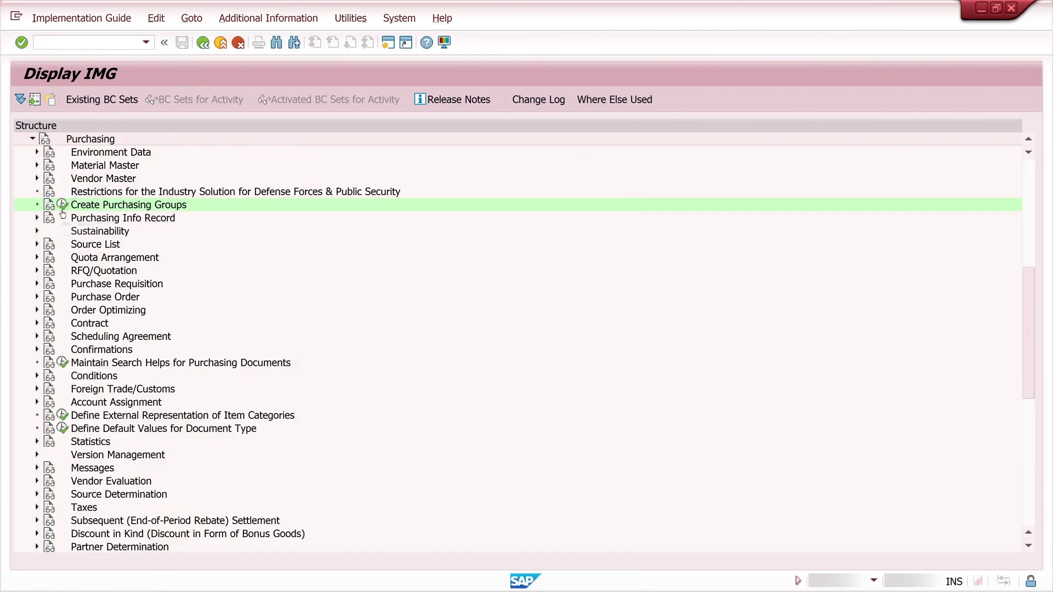
left_click(62, 205)
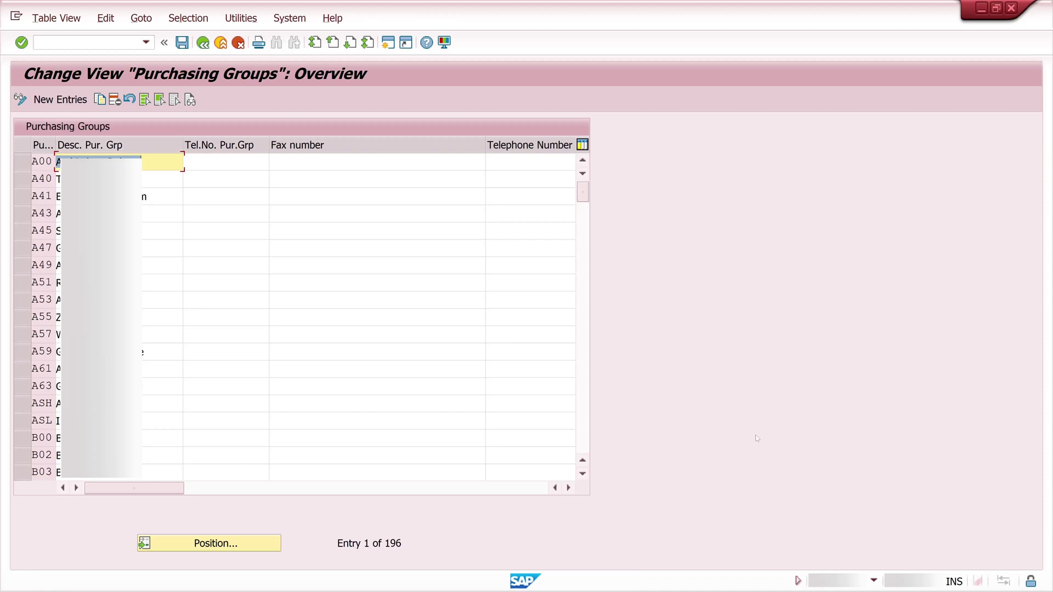
- Confirm system information shows SPRO for Purchasing Groups, then go back to the IMG tree
left_click(874, 582)
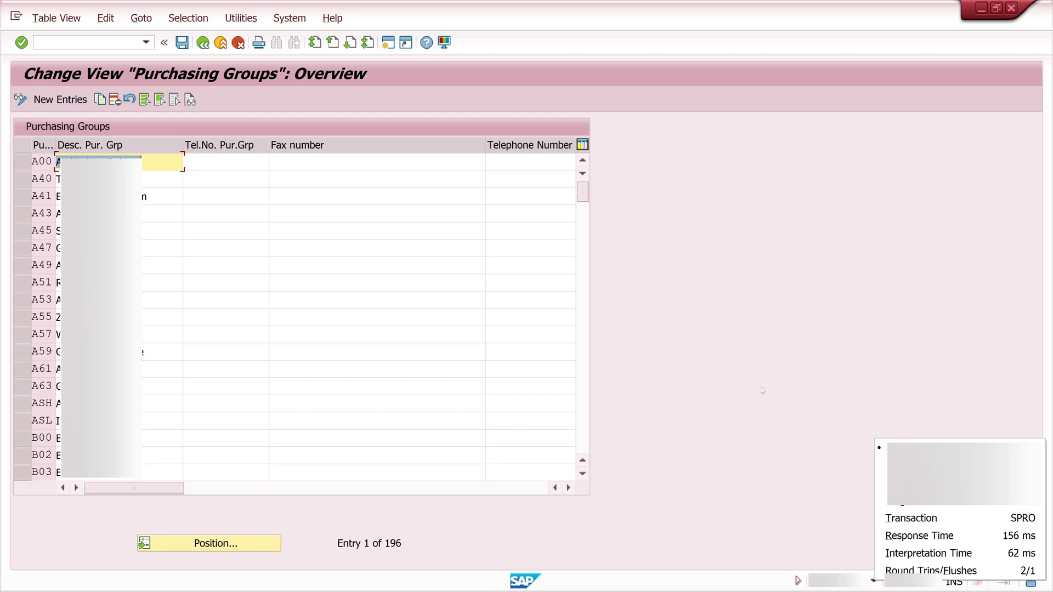
left_click(982, 523)
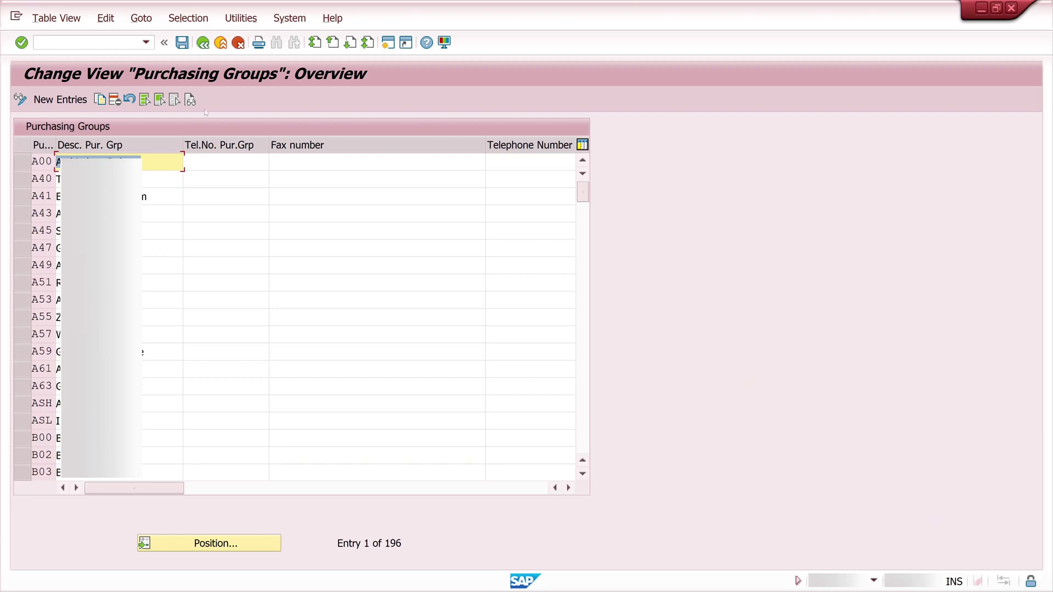
left_click(203, 42)
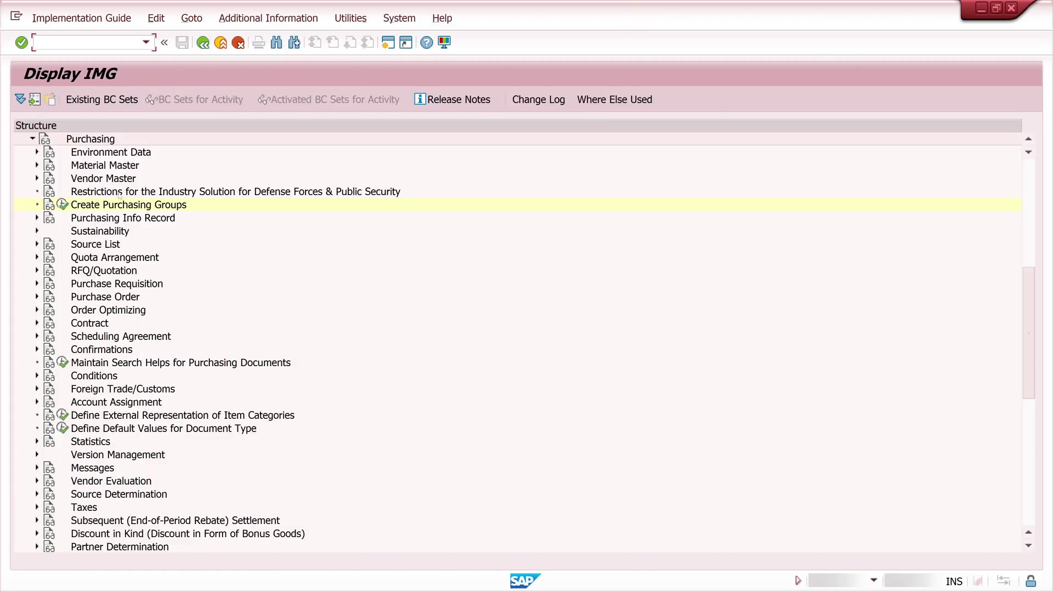
- Display IMG activity keys and widen the column to read SIMG_CFMENUOLMEOME4 for Create Purchasing Groups
left_click(125, 206)
left_click(250, 19)
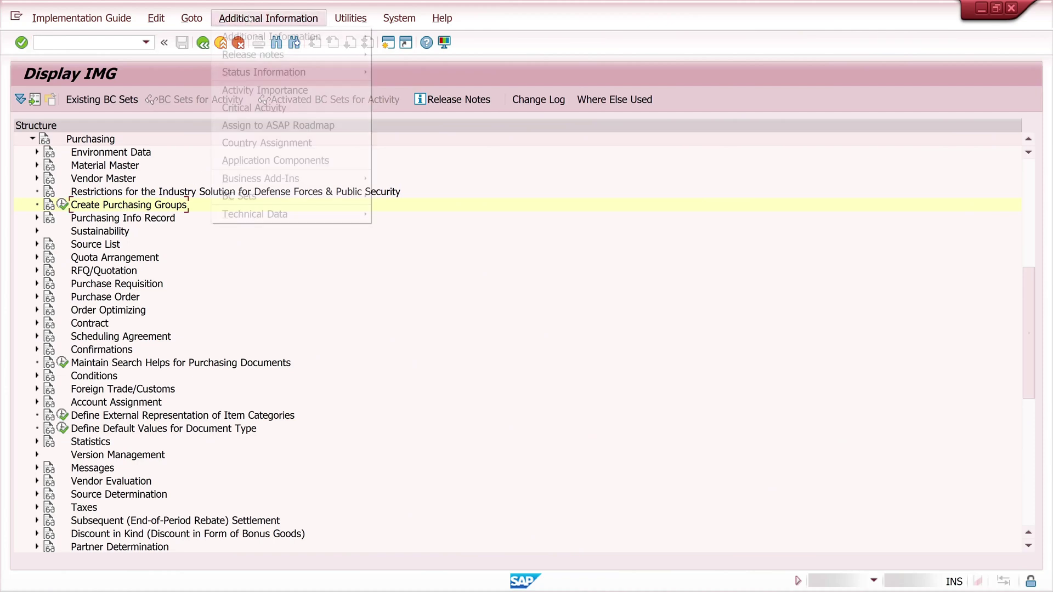
mouse_move(261, 37)
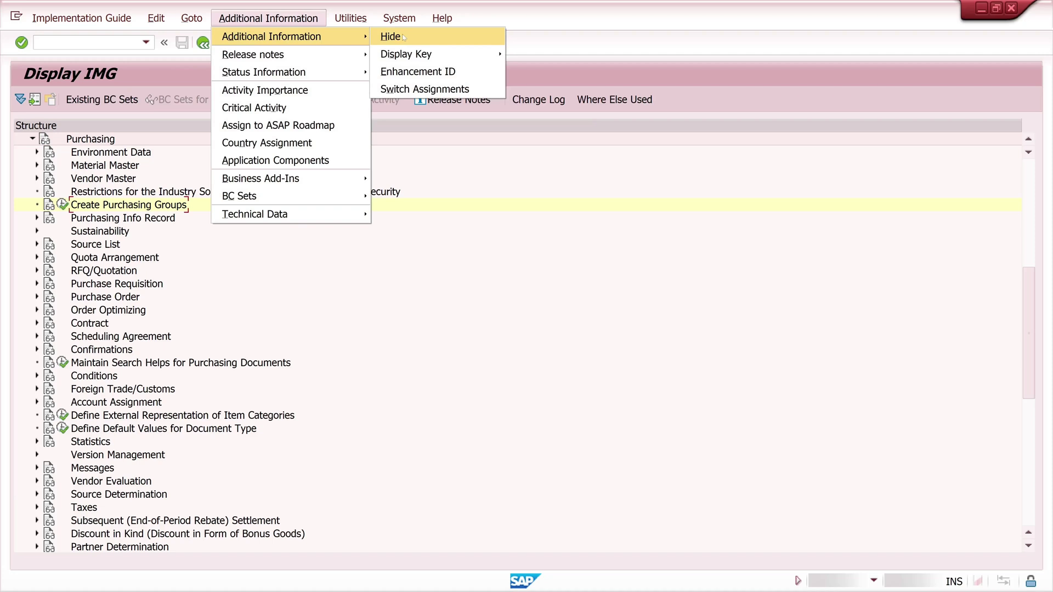
mouse_move(427, 55)
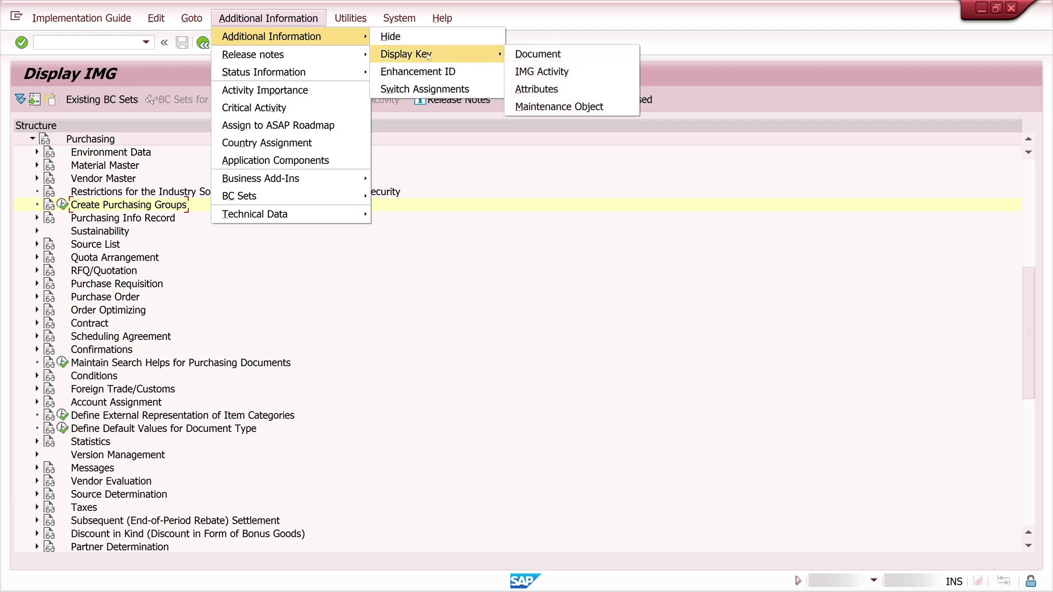
left_click(555, 76)
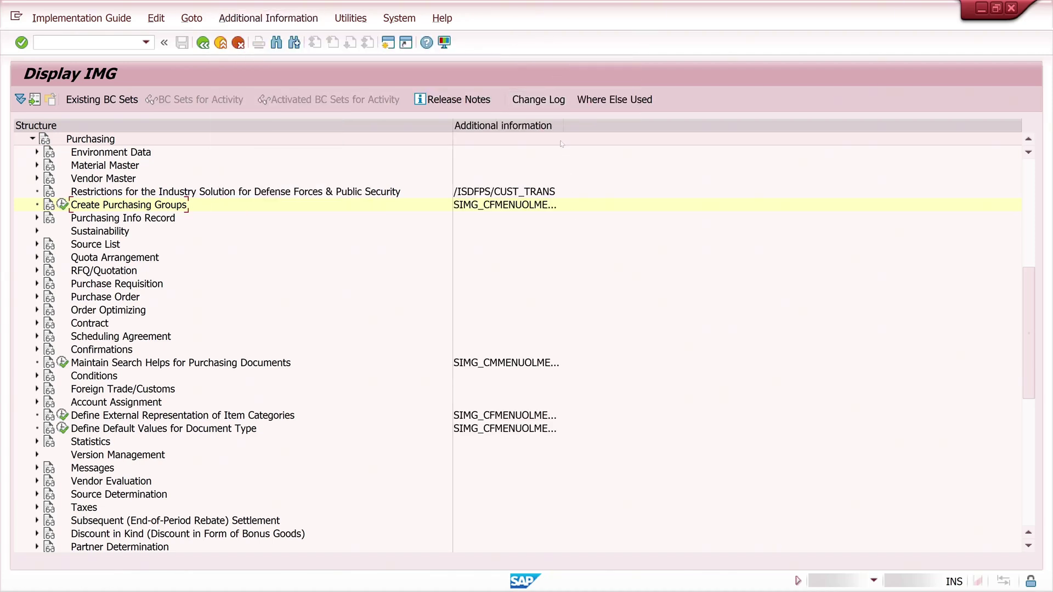
double_click(562, 125)
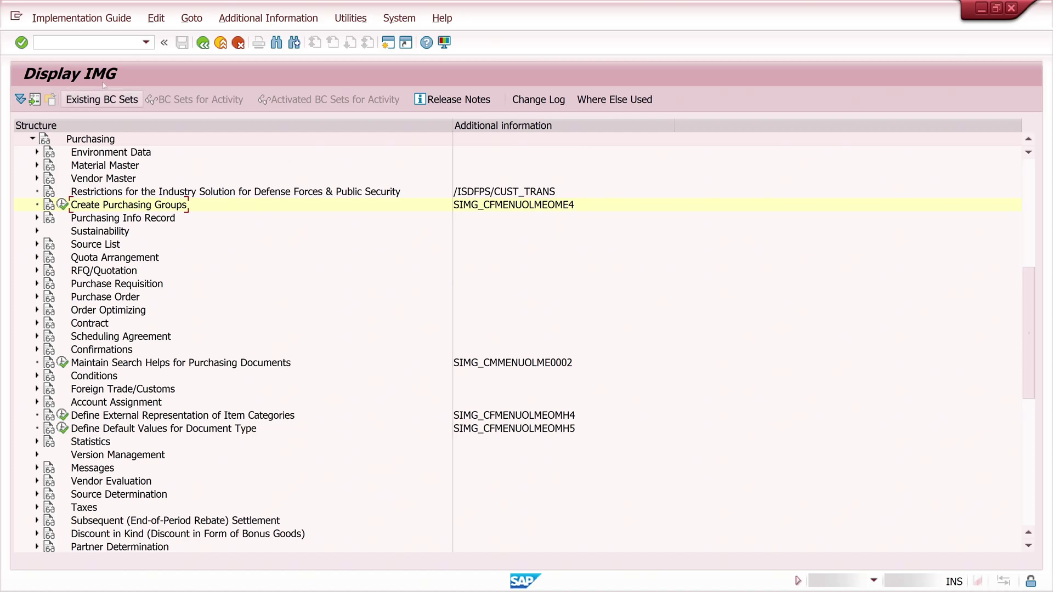
key("ctrl+slash")
- Run /oome4 to open the Purchasing Groups overview directly as transaction OME4
type("/o")
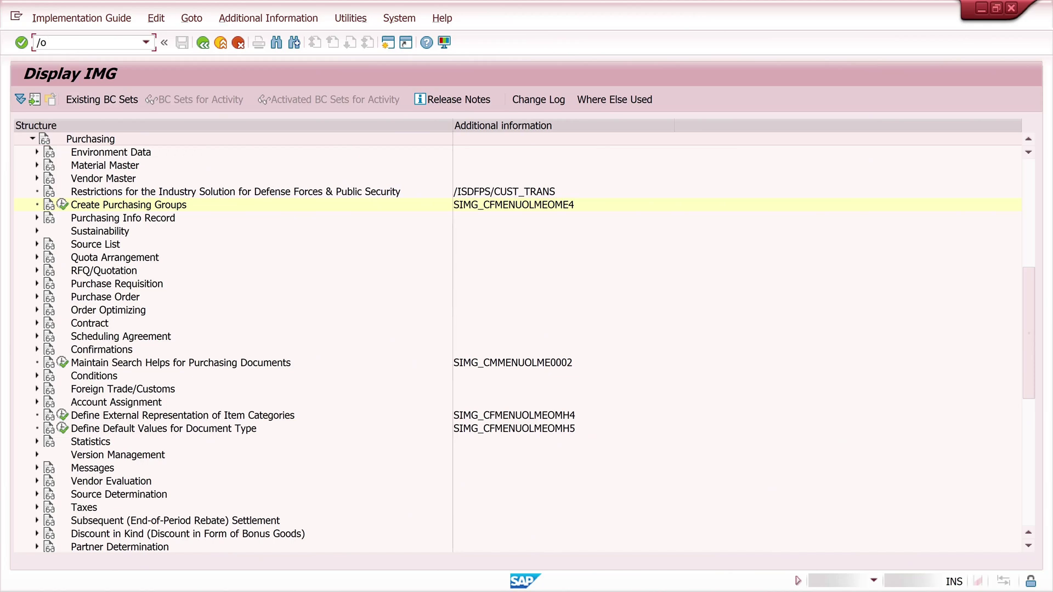
type("ome4")
key("Return")
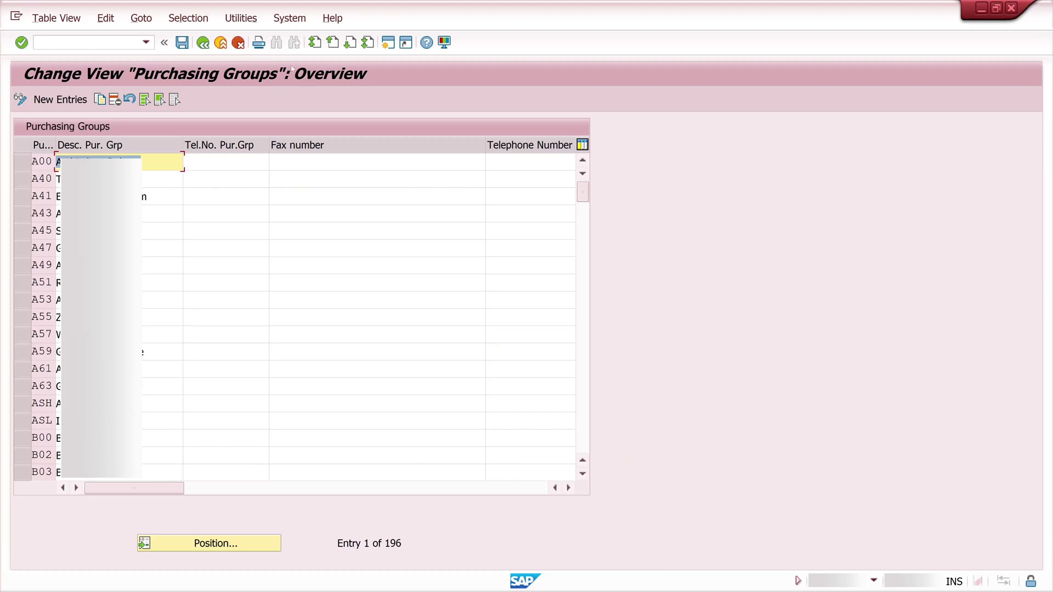
left_click(88, 42)
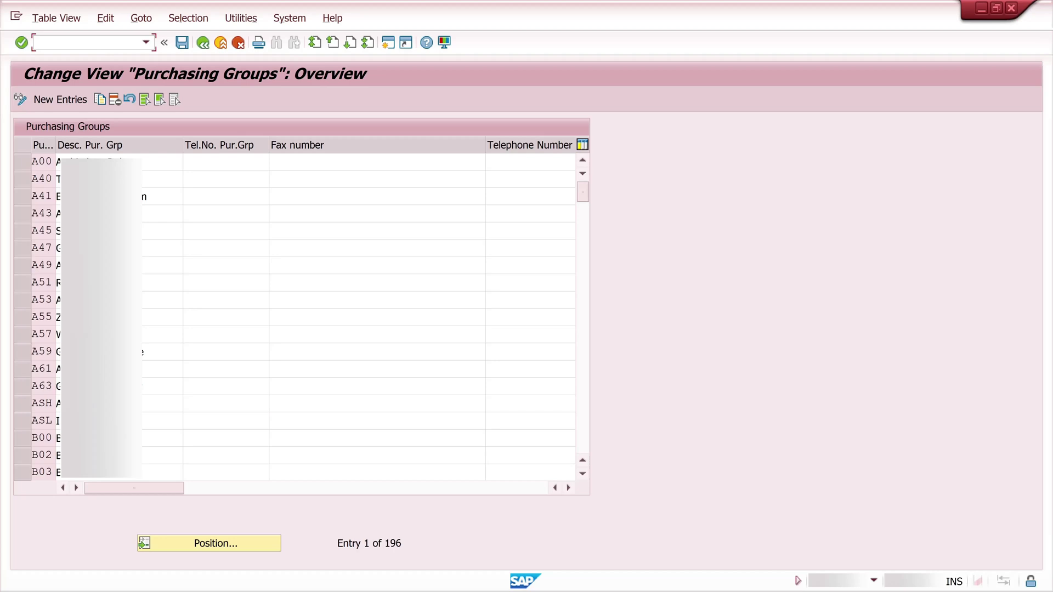
- Return to SPRO and search the SAP Reference IMG for 'sales office'
type("/nspro")
key("Return")
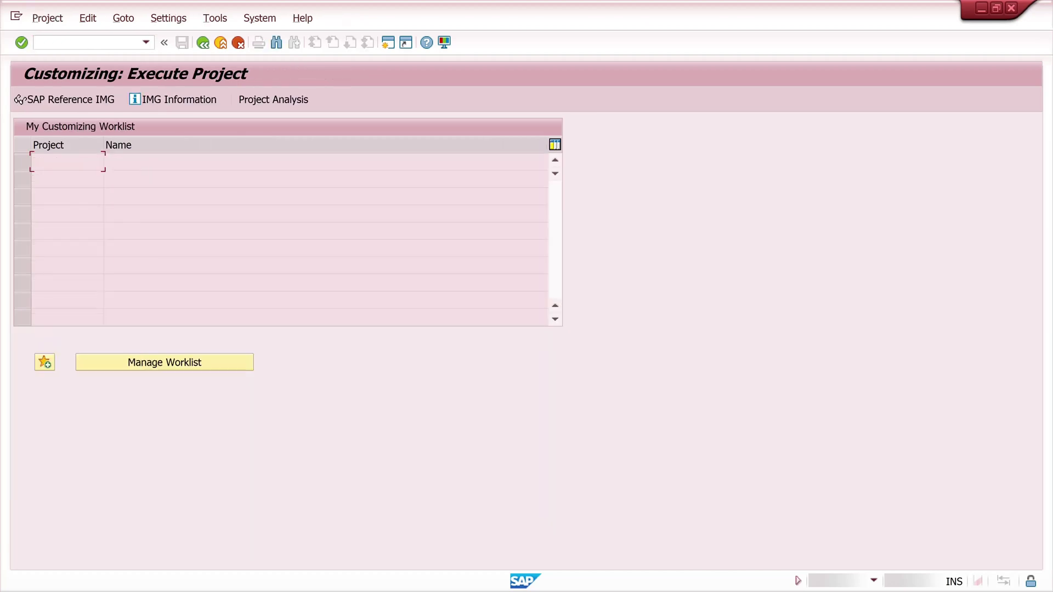
left_click(85, 101)
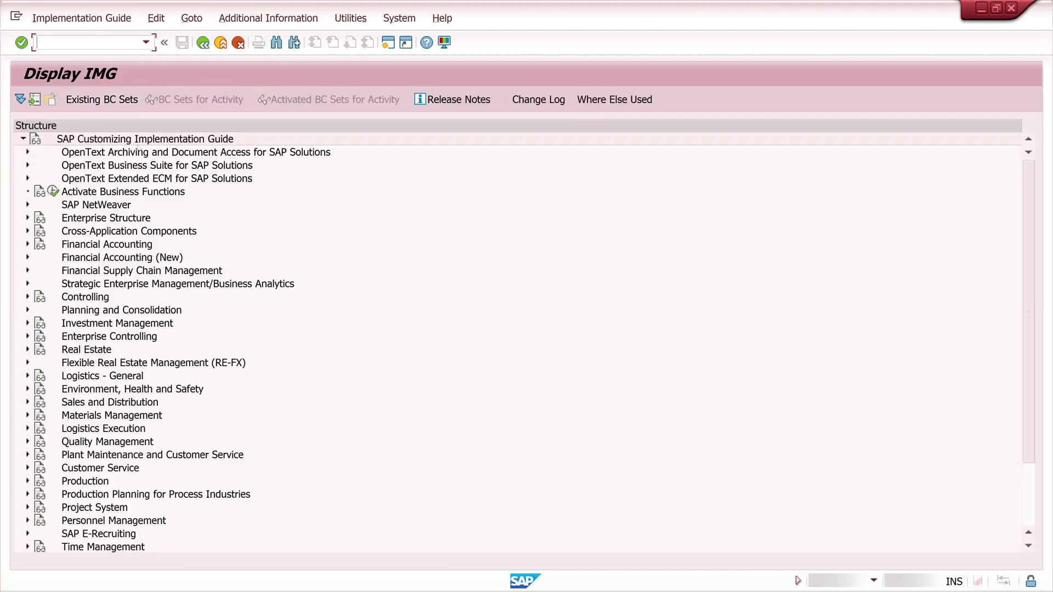
key("ctrl+f")
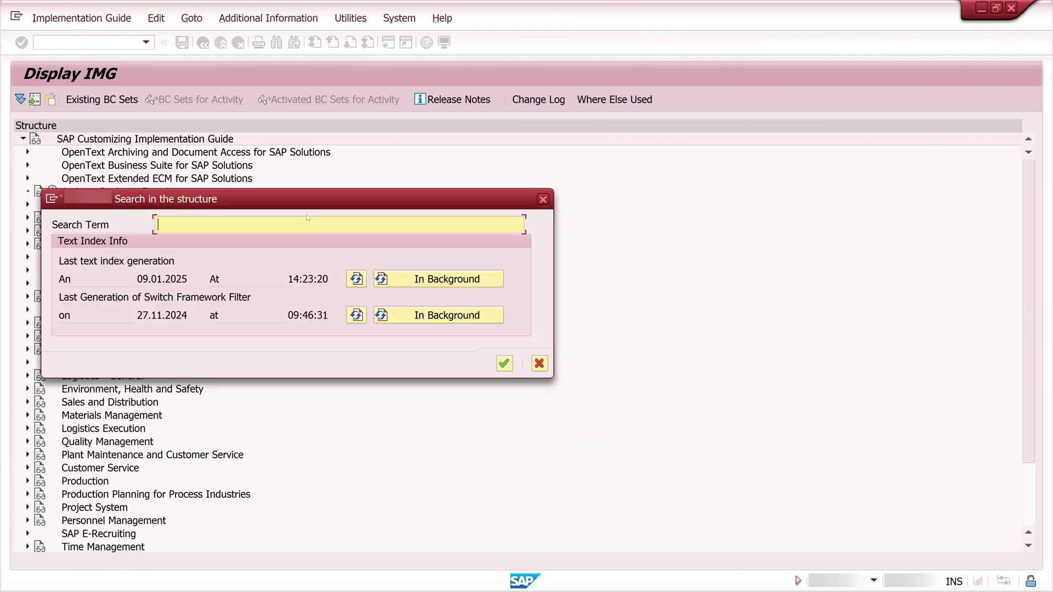
type("sales office")
key("Return")
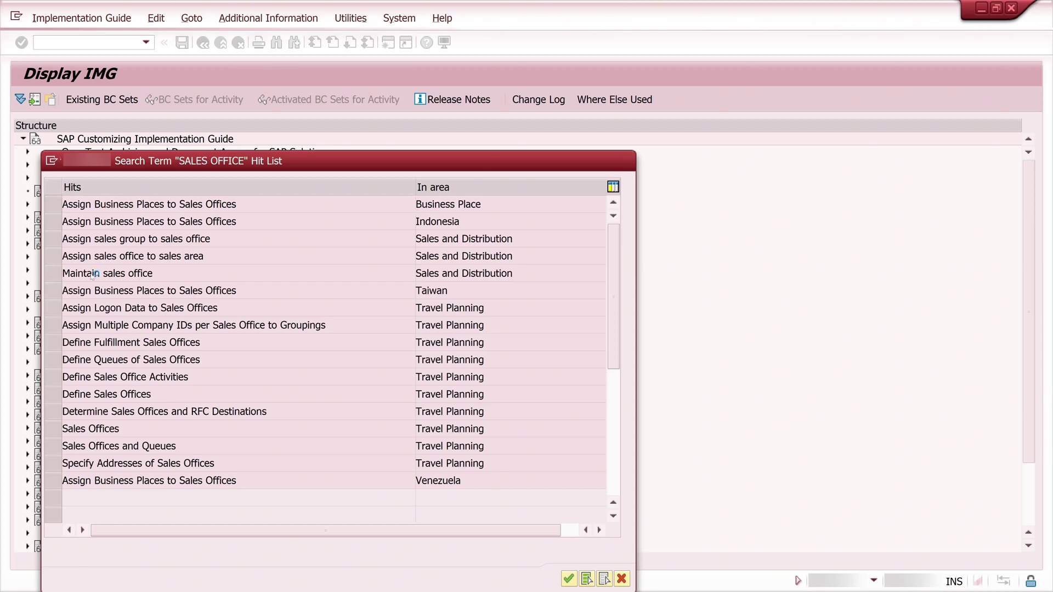
- Run Maintain sales office, check its system information, then return to the IMG tree
double_click(93, 274)
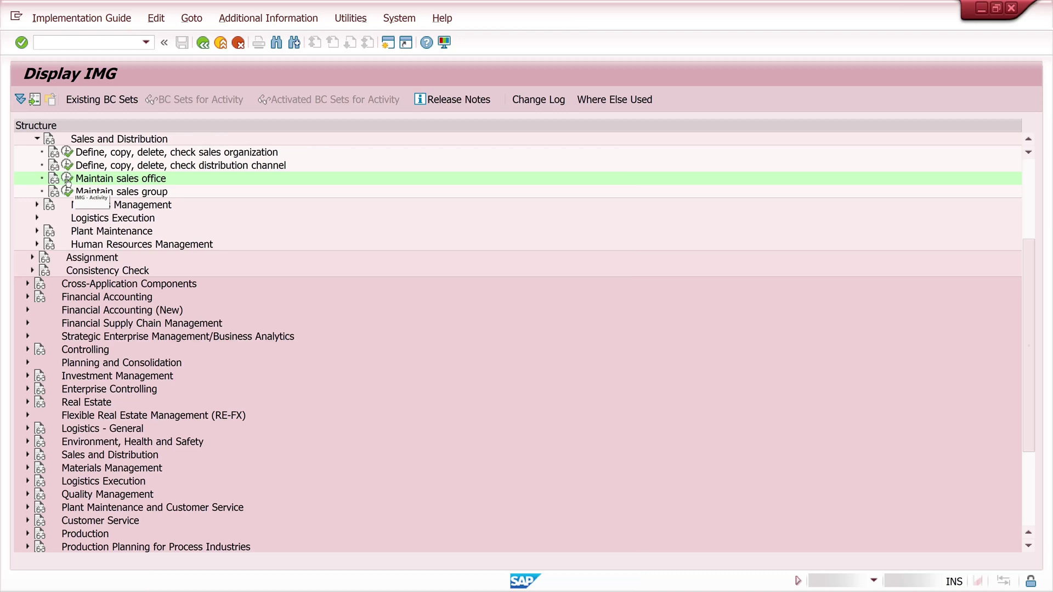
left_click(68, 177)
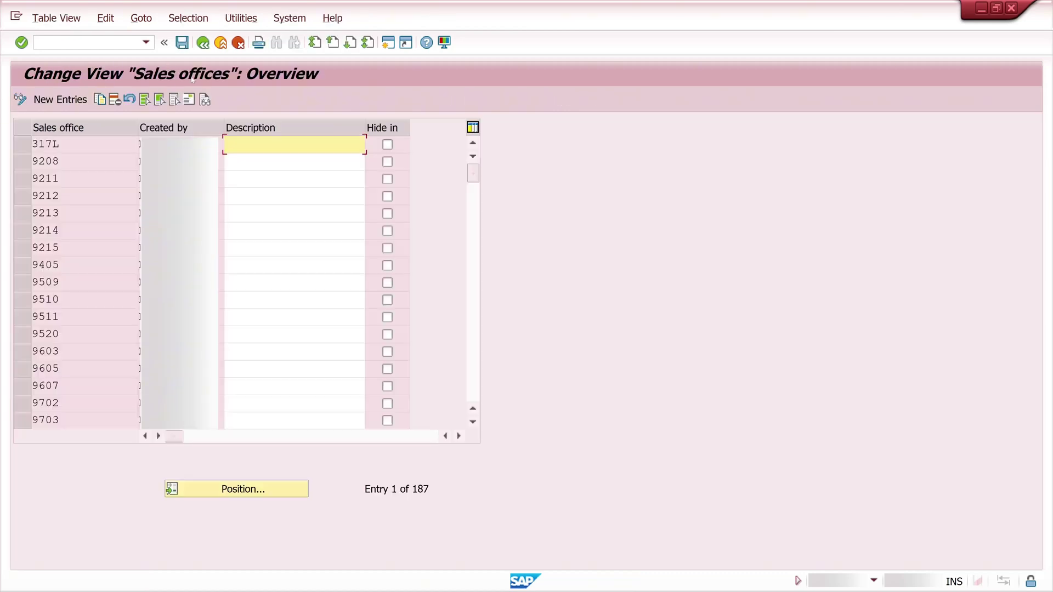
left_click(873, 580)
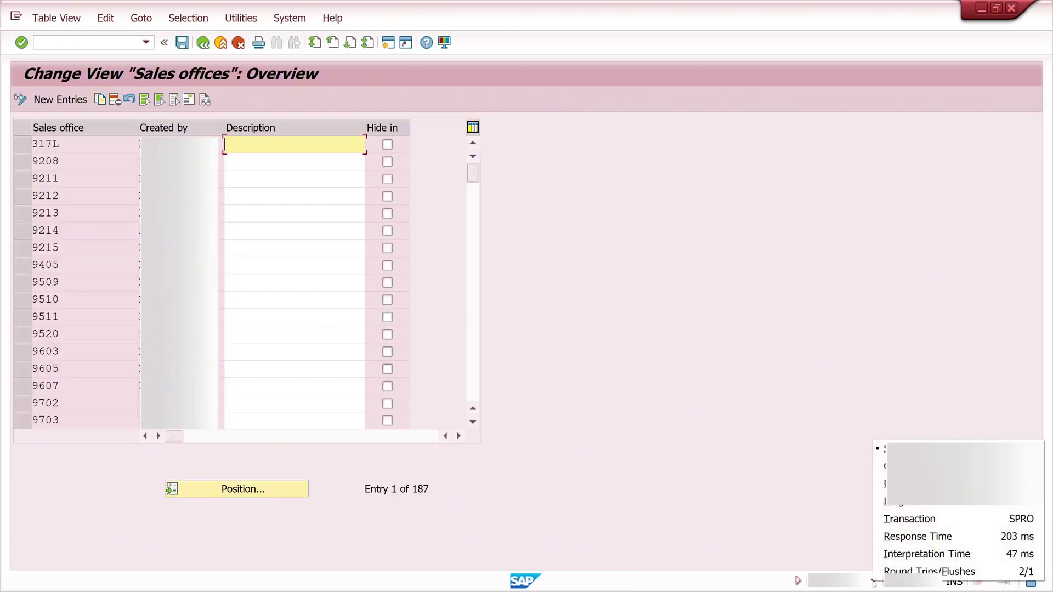
left_click(1002, 522)
left_click(202, 42)
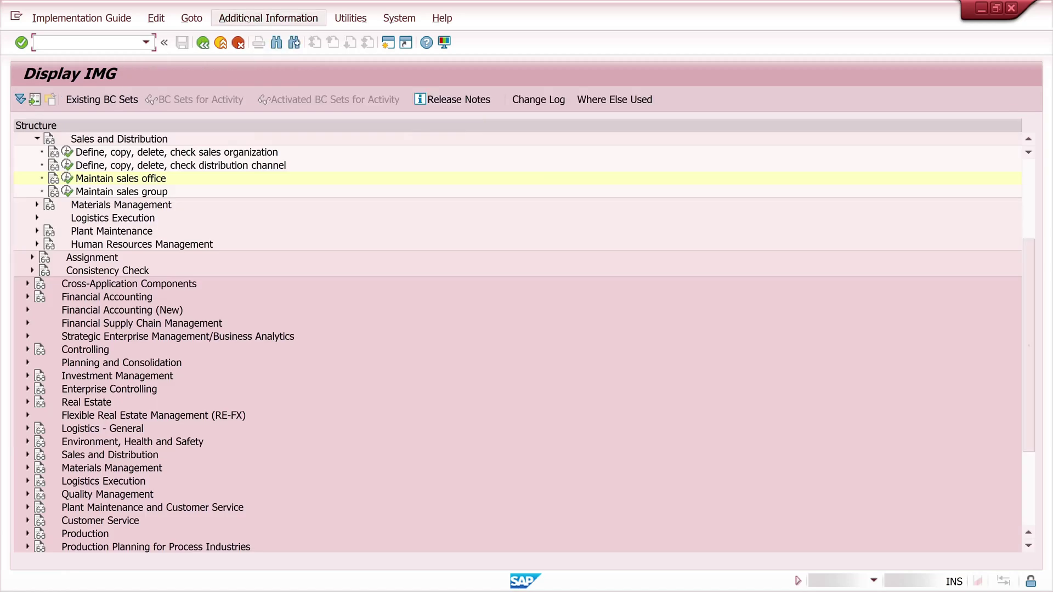
- Display IMG activity keys and widen the column to read SIMG_CFMENUSAPCOVX1 in full
left_click(248, 19)
mouse_move(307, 36)
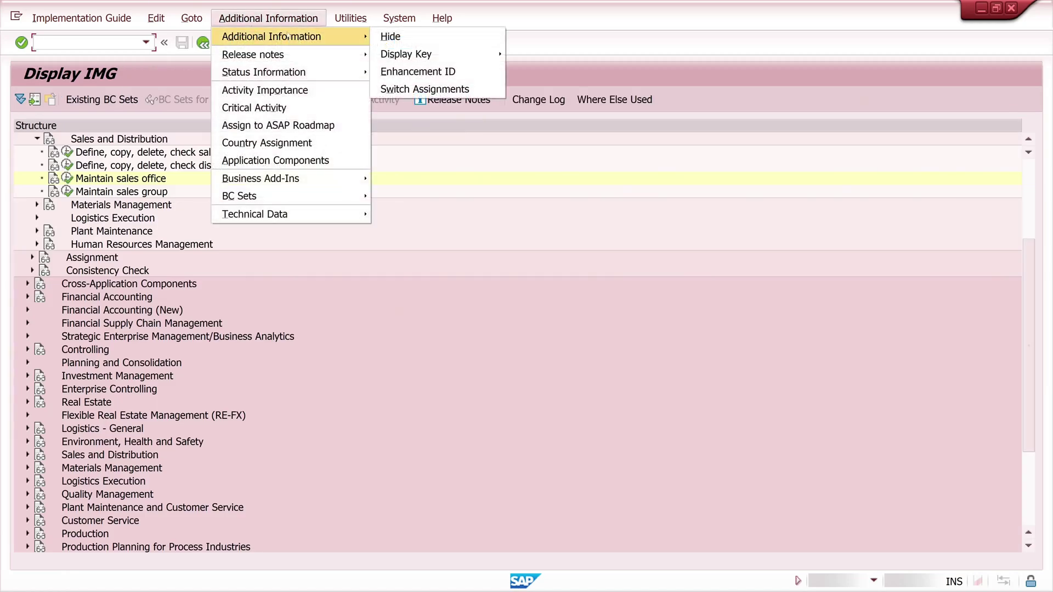
mouse_move(432, 54)
left_click(553, 74)
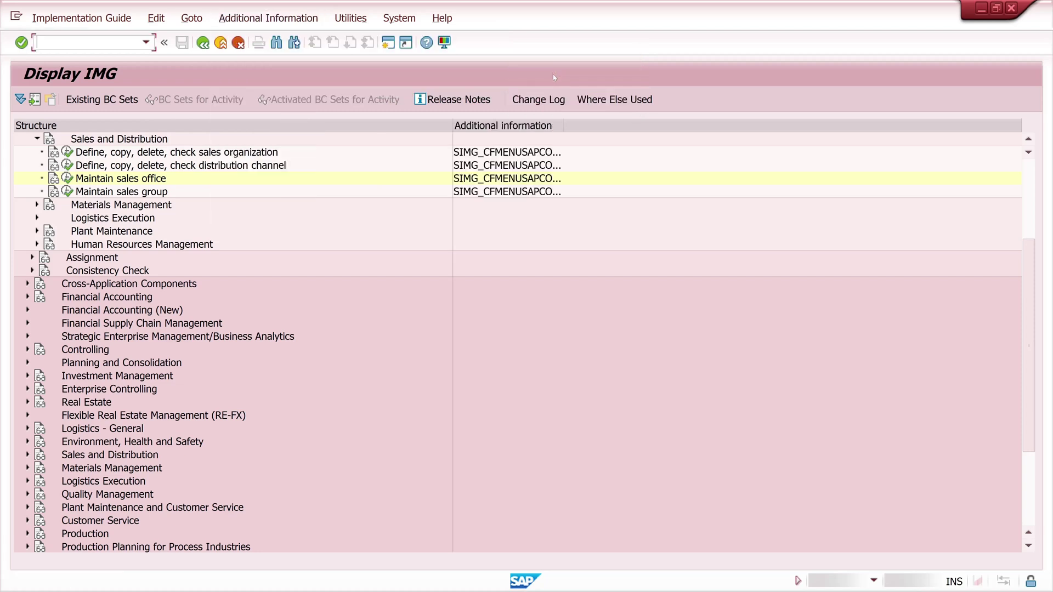
left_click_drag(563, 126, 705, 125)
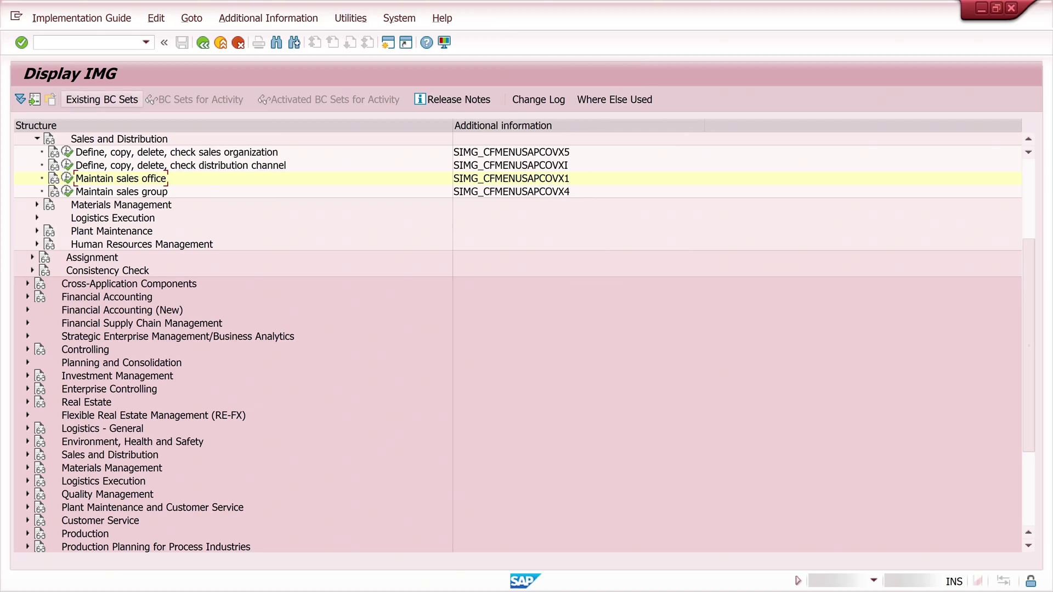
left_click(88, 42)
- Open the Sales offices overview via /oovx1 and start an empty New Entries table
type("/oovx1")
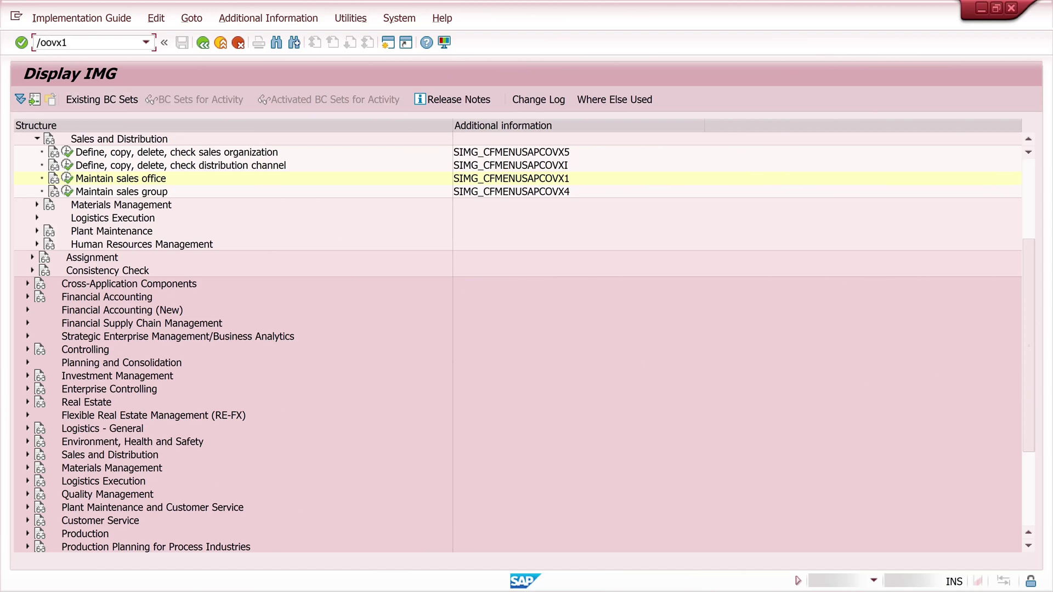
key("Return")
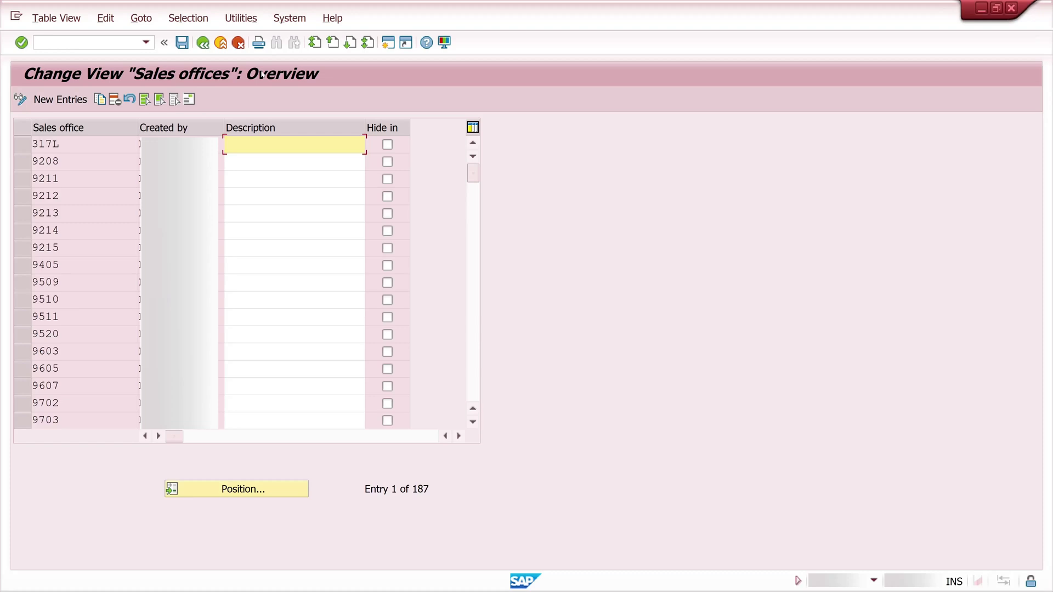
left_click(83, 99)
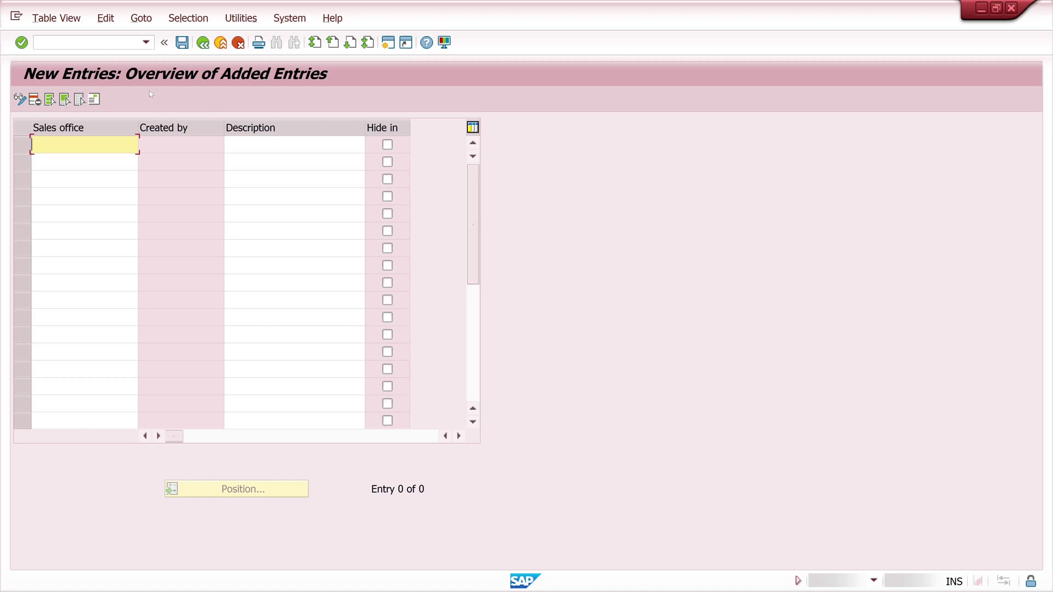
left_click(109, 43)
type("/nspro")
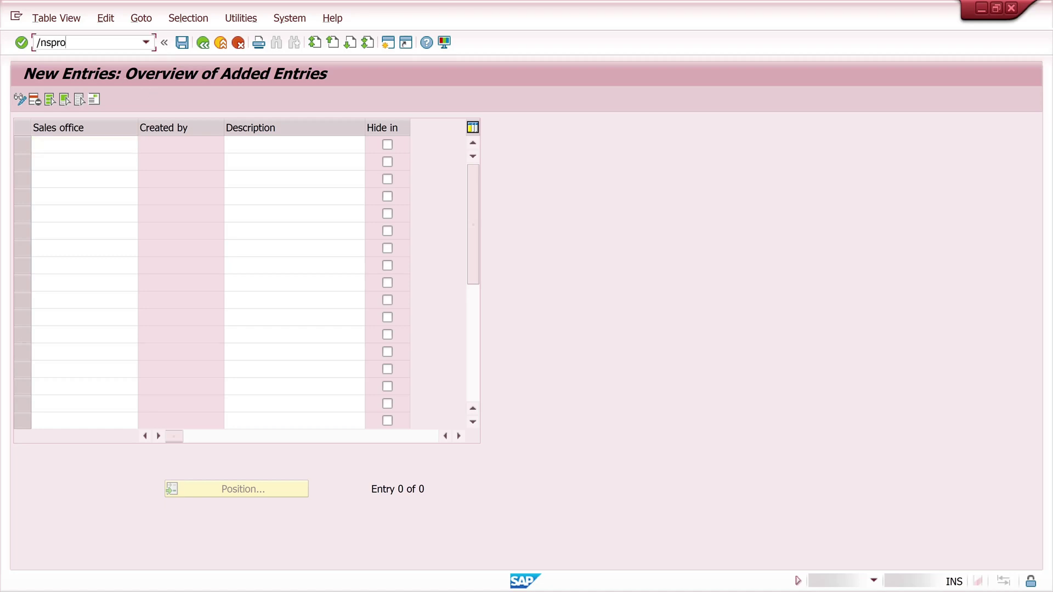
- Return to SPRO, expand the whole SAP Reference IMG tree (146 lines) and scroll to its bottom
key("Return")
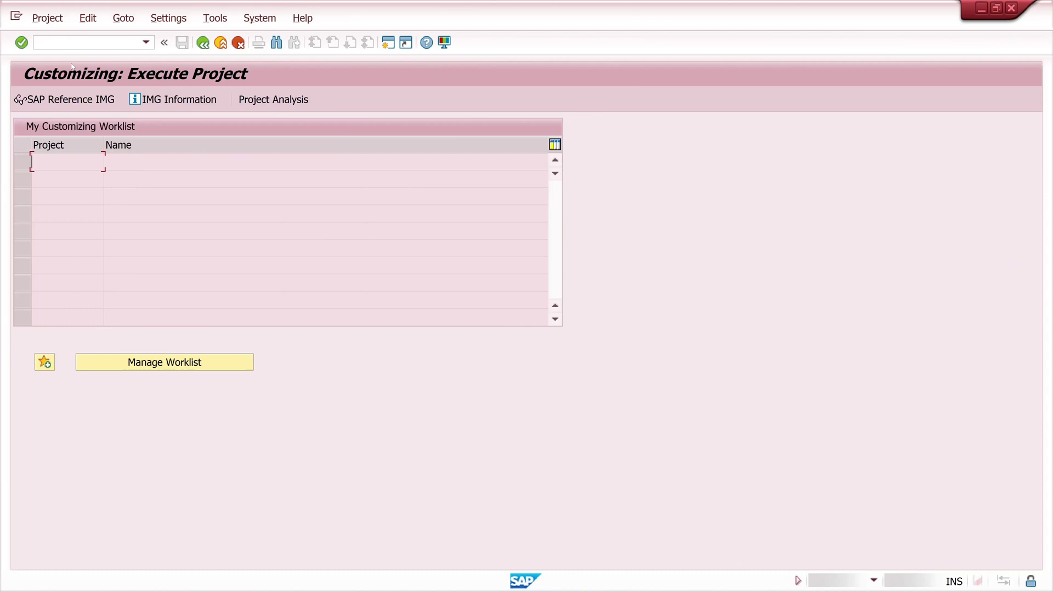
left_click(70, 100)
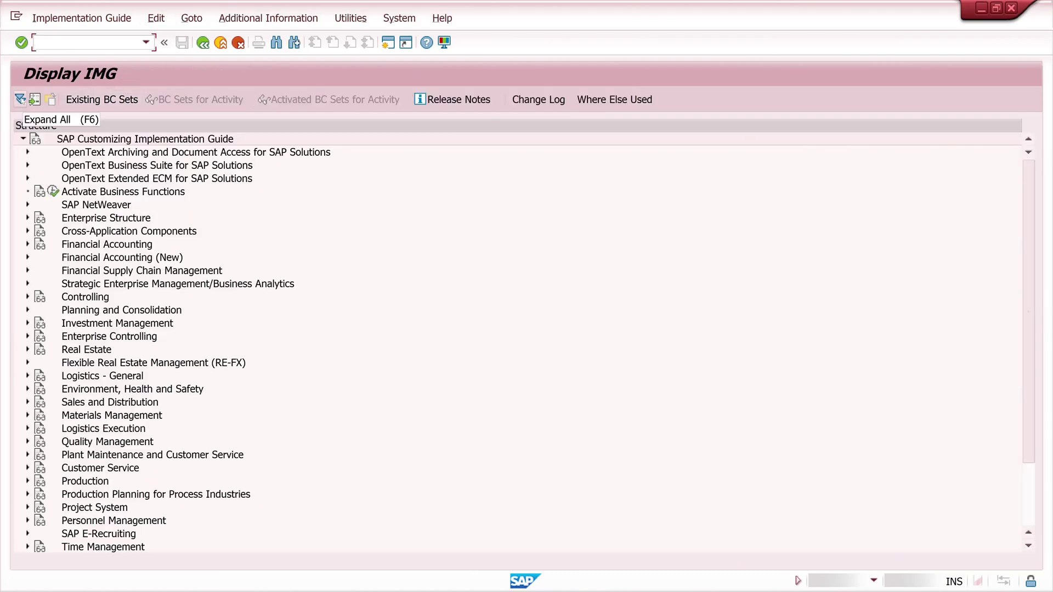
left_click(20, 100)
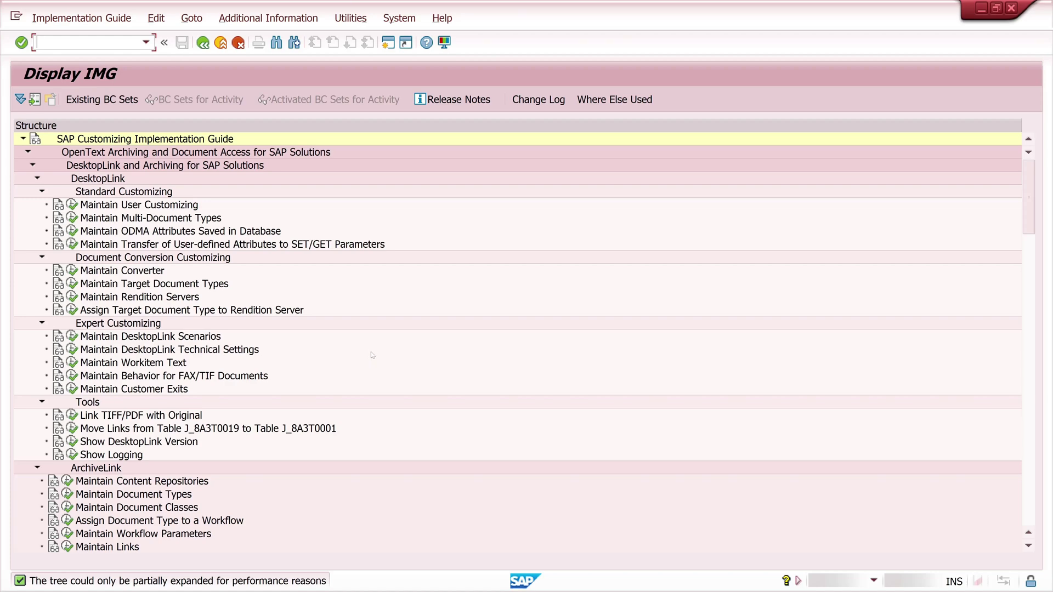
scroll(372, 358, "down", 6)
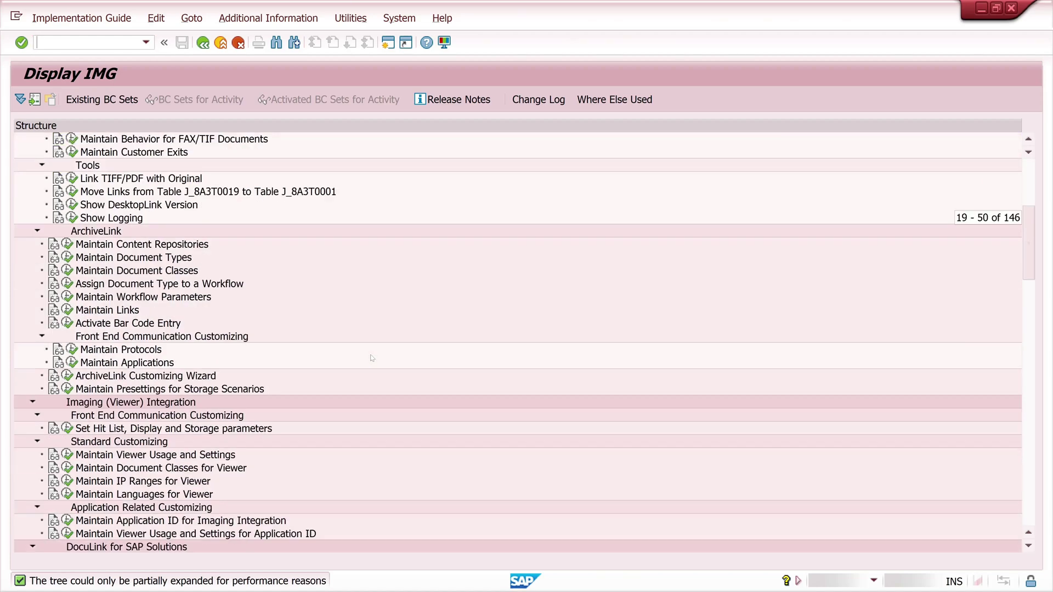
scroll(372, 358, "down", 1)
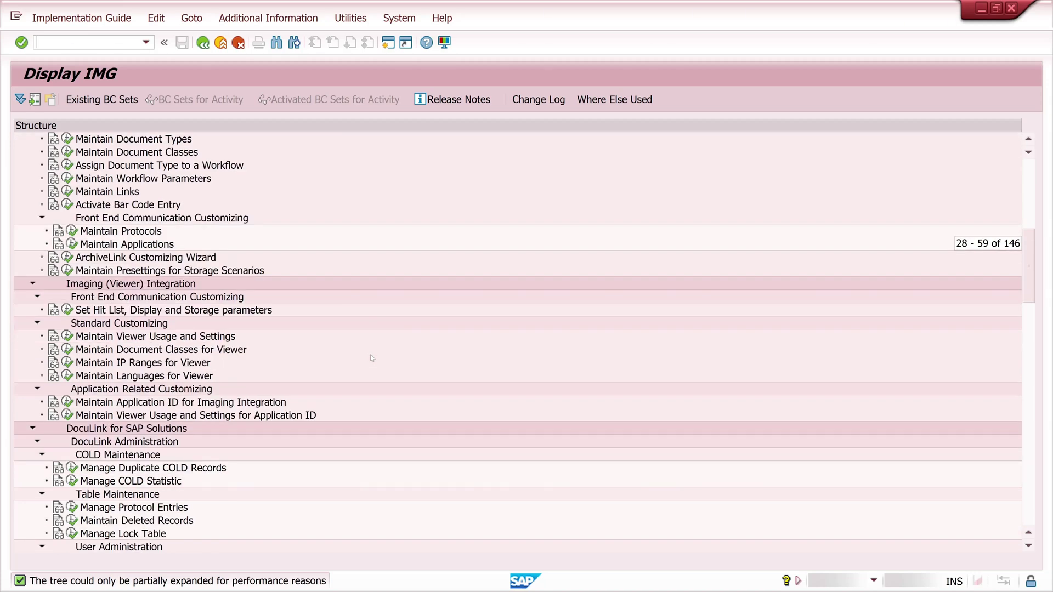
scroll(371, 358, "down", 4)
scroll(372, 358, "down", 3)
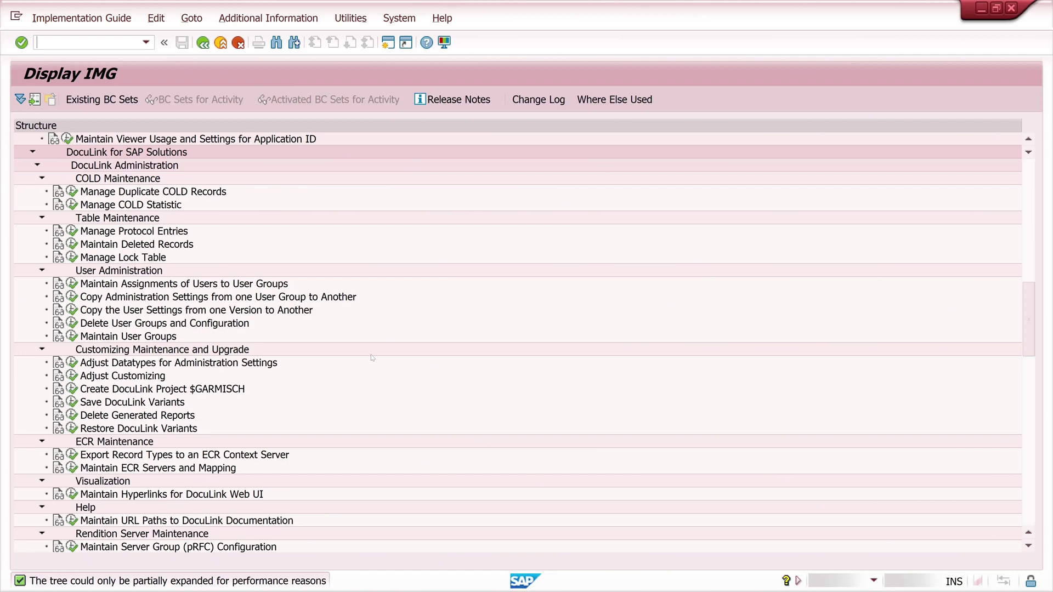
scroll(371, 354, "down", 4)
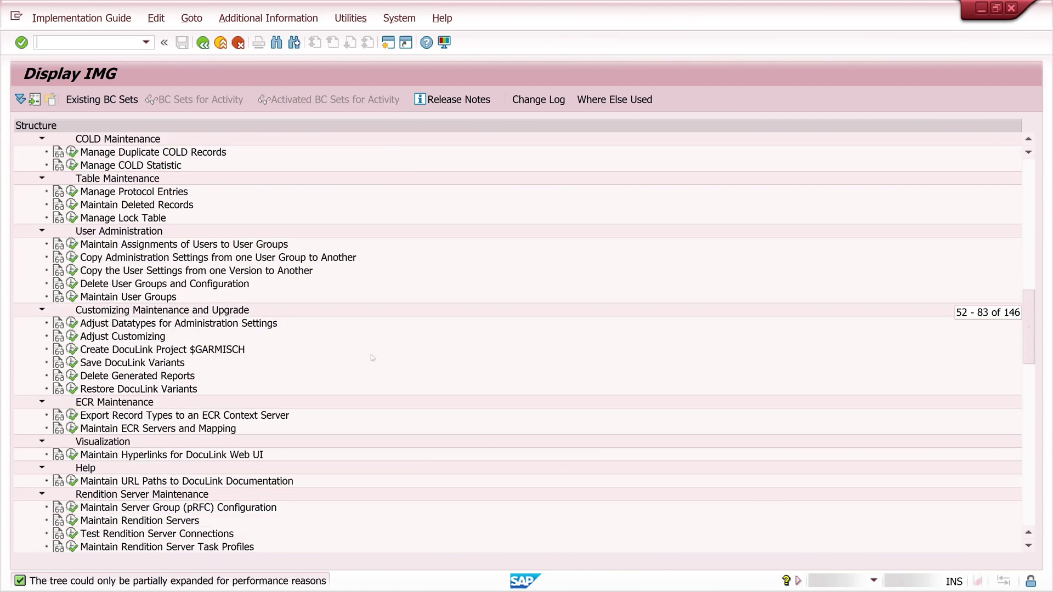
scroll(370, 357, "down", 2)
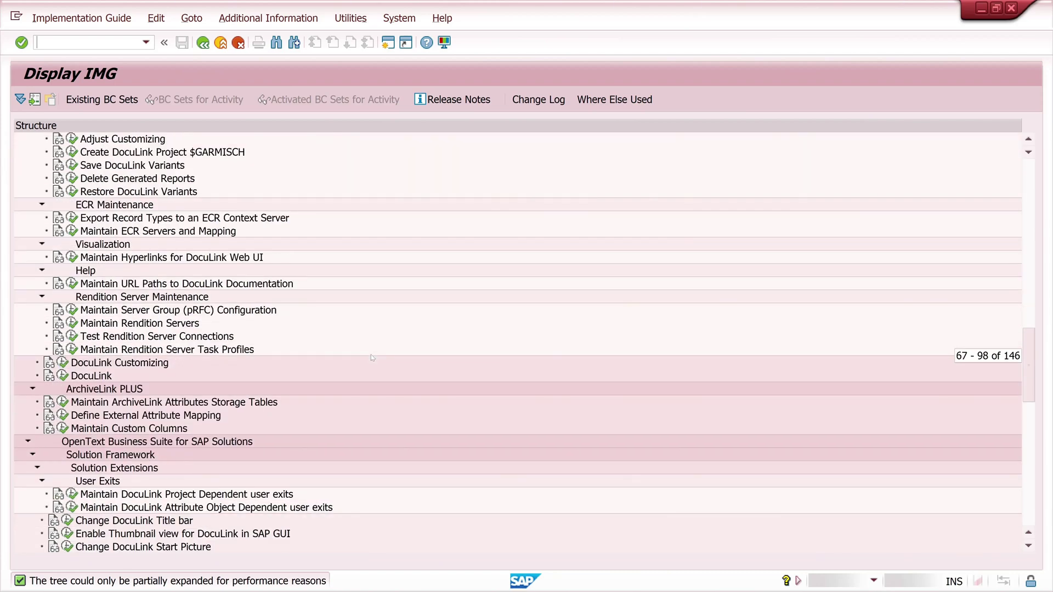
scroll(372, 357, "down", 6)
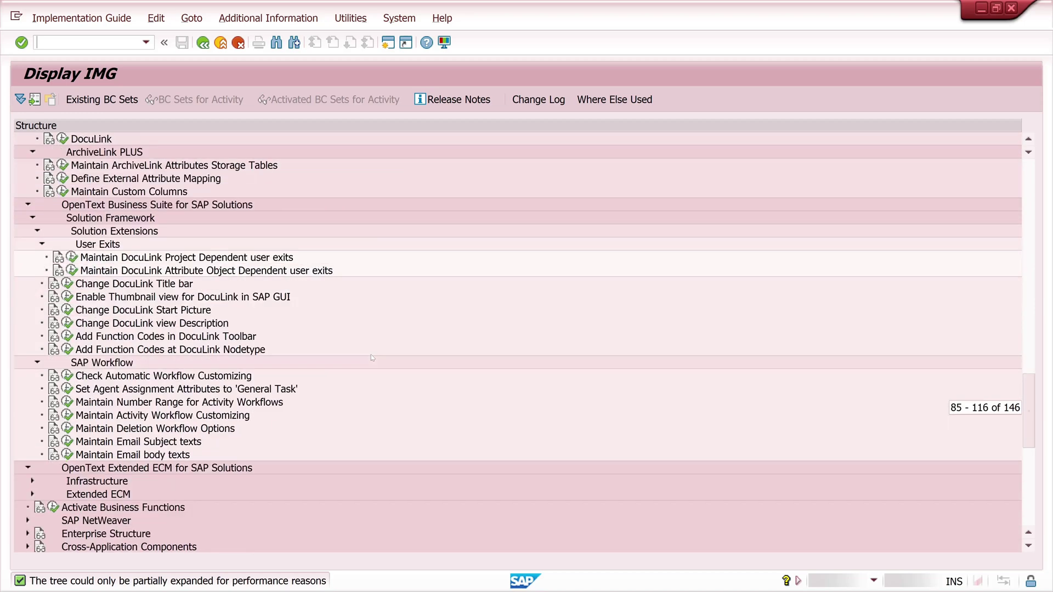
scroll(372, 357, "down", 7)
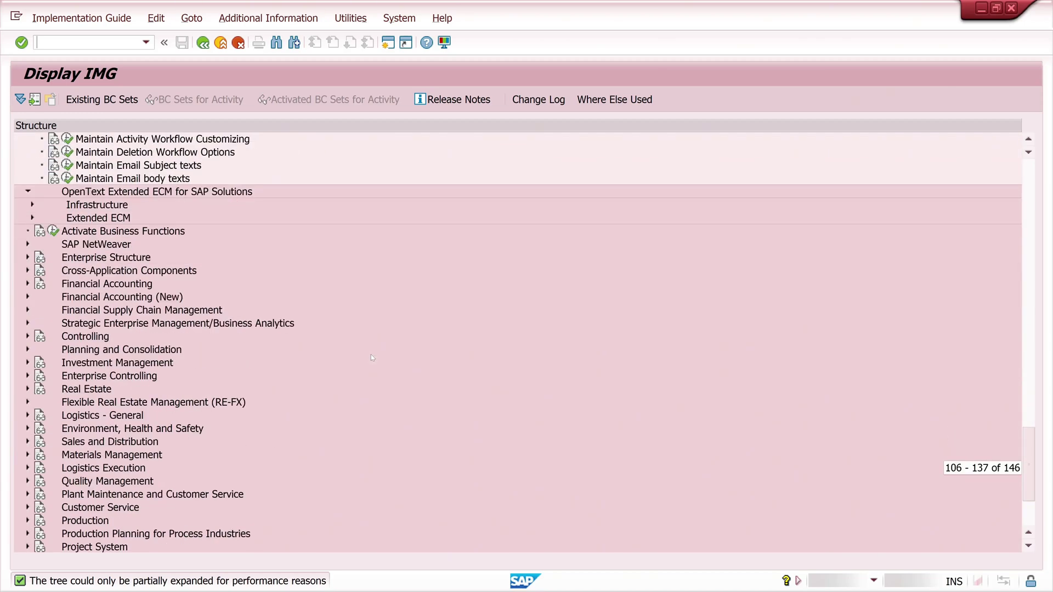
scroll(372, 357, "down", 4)
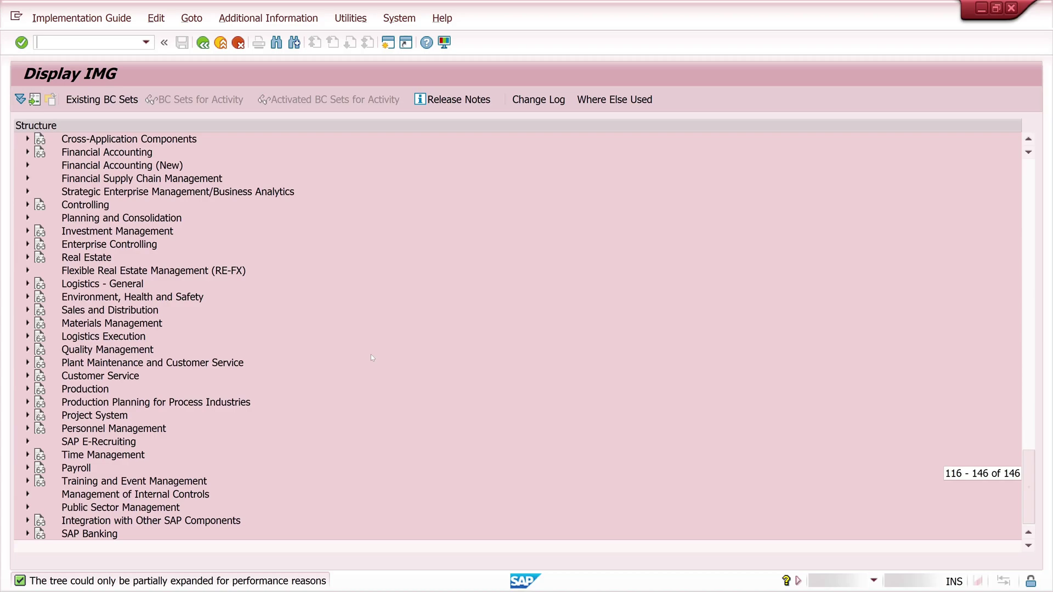